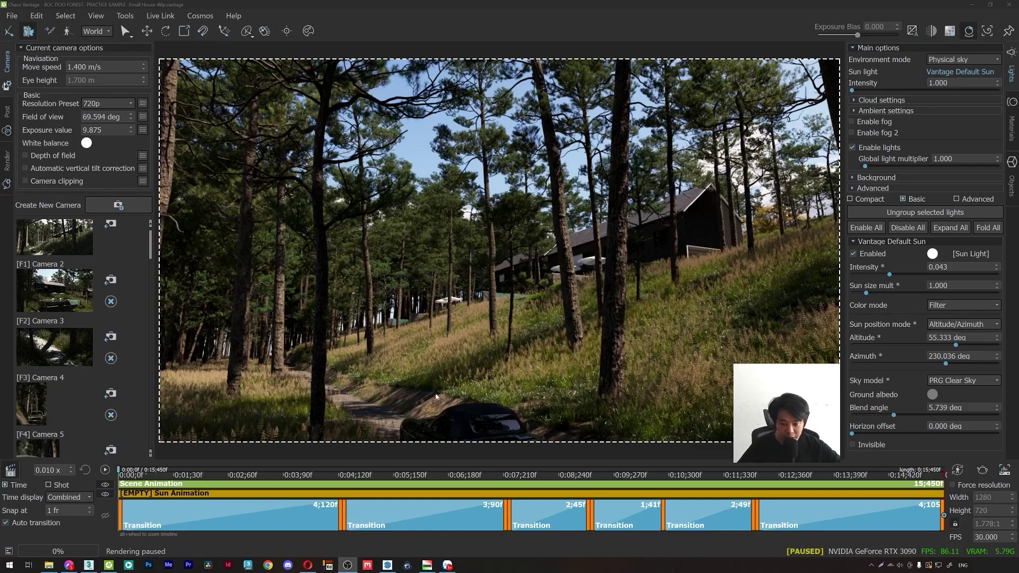
Fly the camera to the meadow view of the house with the car in front, then play the animation.
click(403, 382)
key(w)
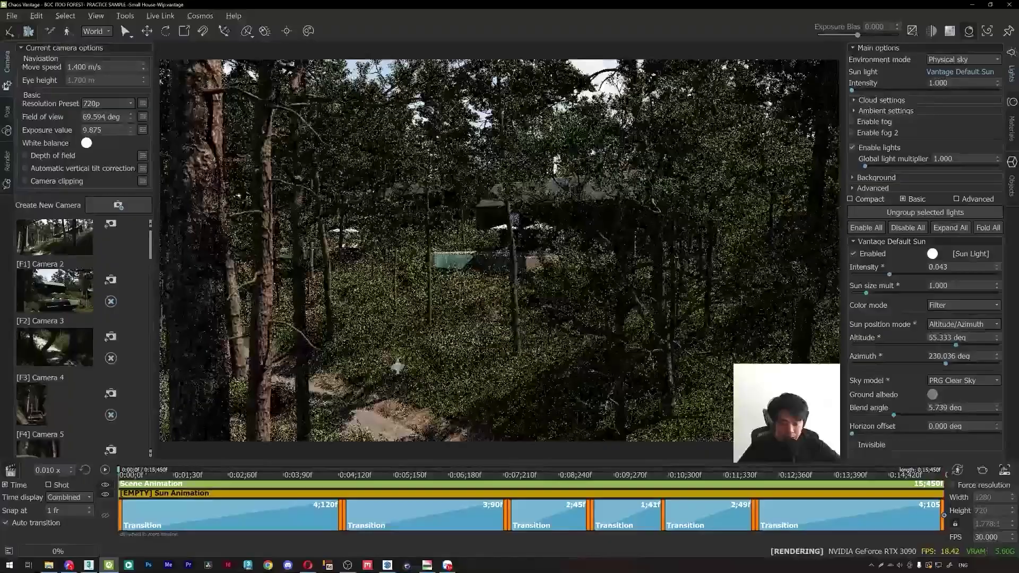
key(s)
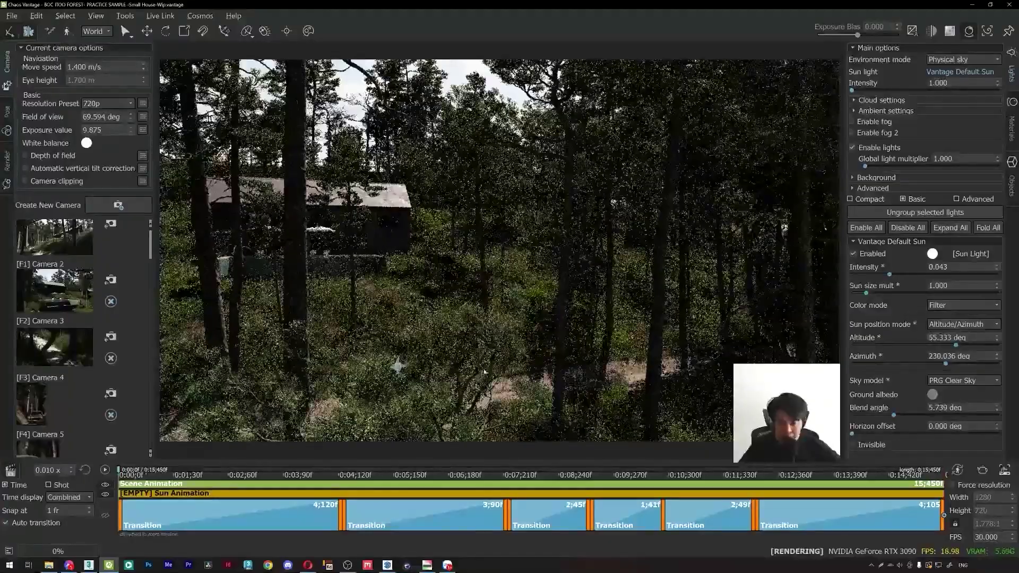
key(w)
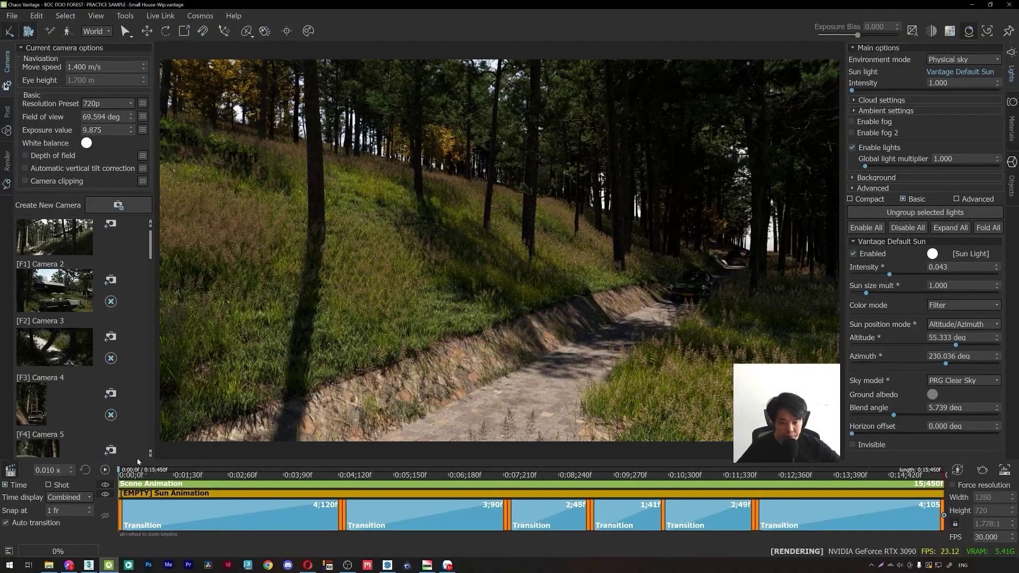
key(space)
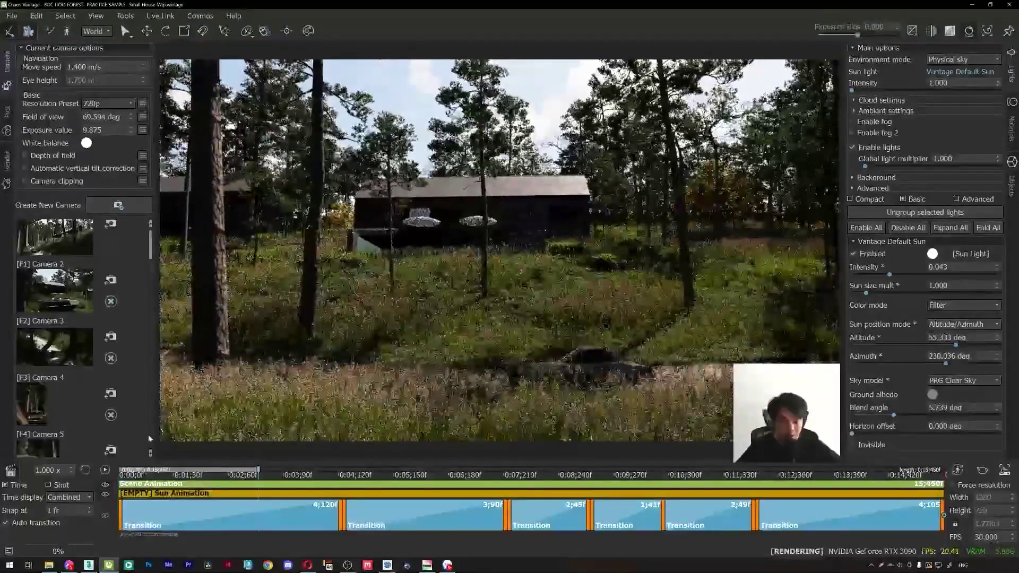
Save the view as Camera 32, enable camera motion blur, and set exposure time to 0.01 s.
click(132, 209)
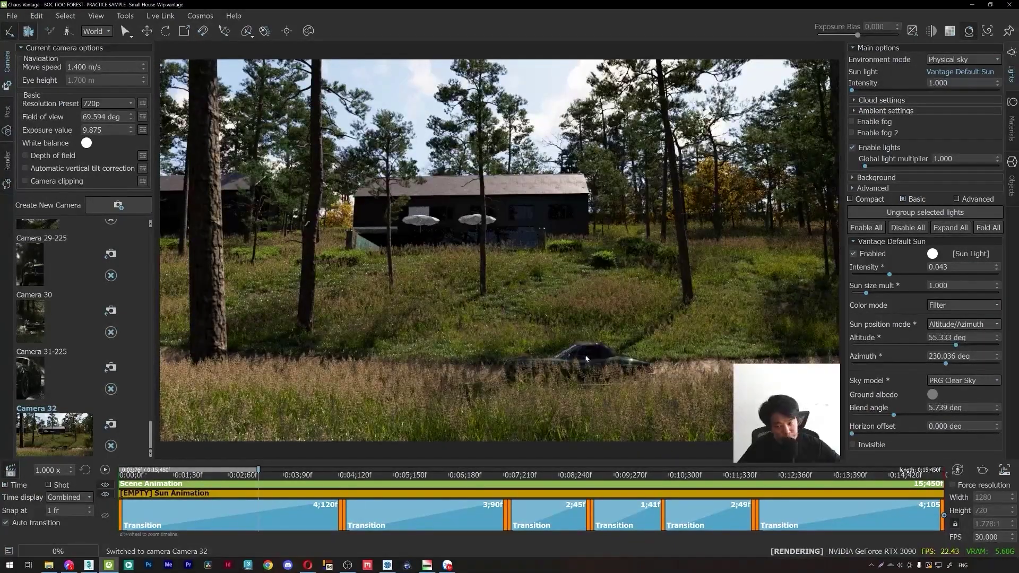
click(12, 15)
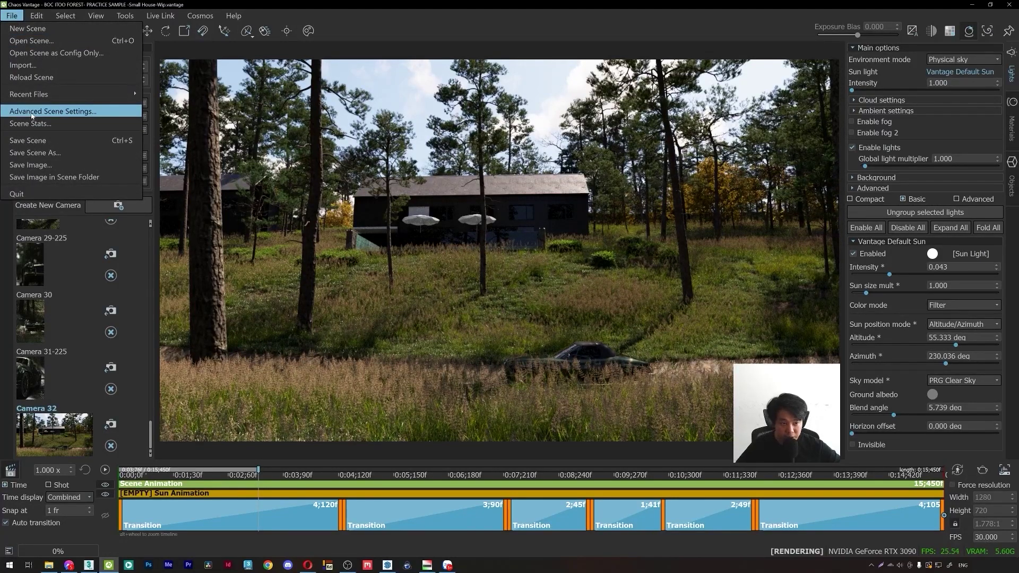
click(32, 114)
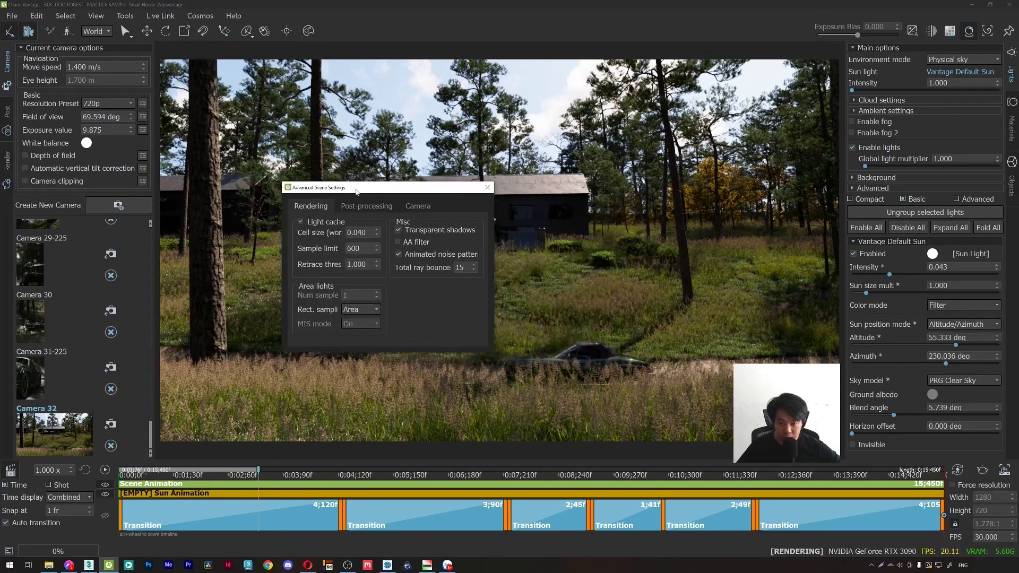
drag(356, 192, 358, 191)
click(419, 206)
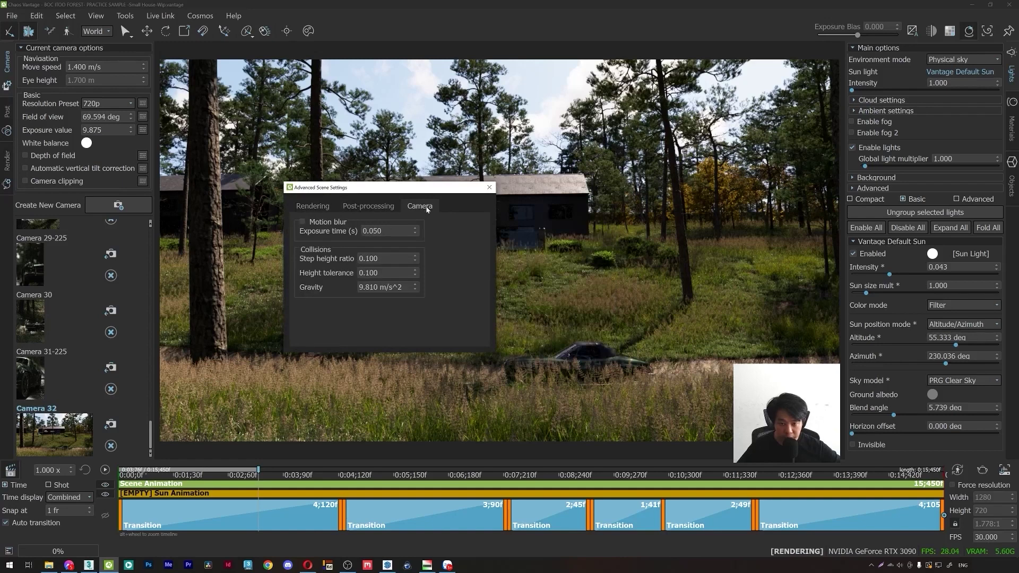
click(303, 222)
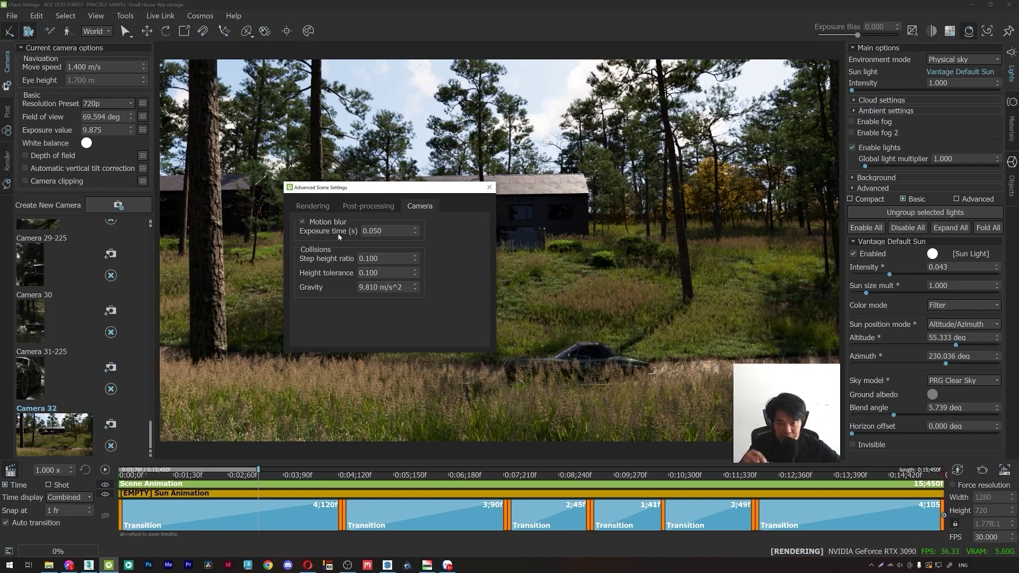
mouse_move(338, 235)
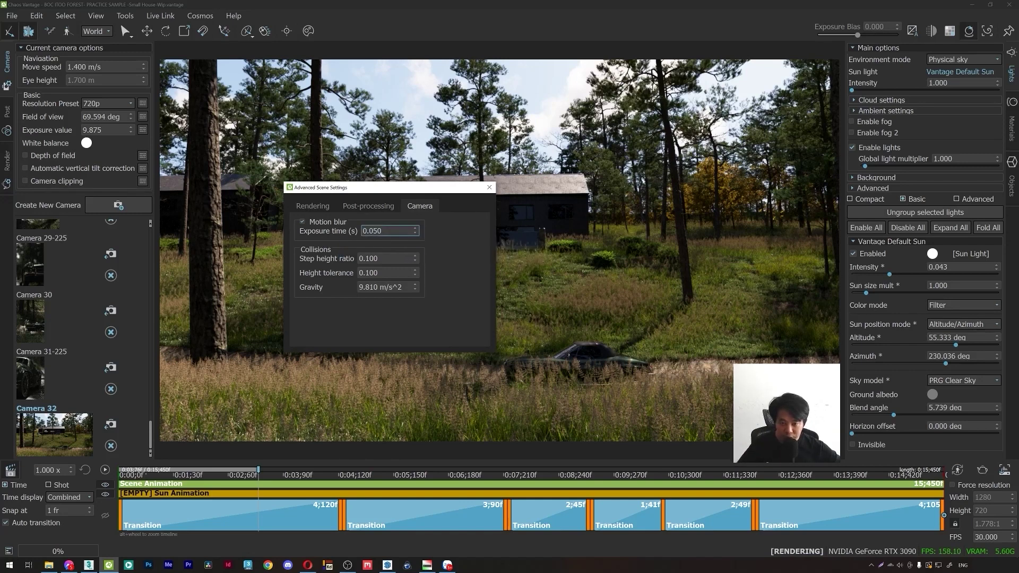
double_click(390, 231)
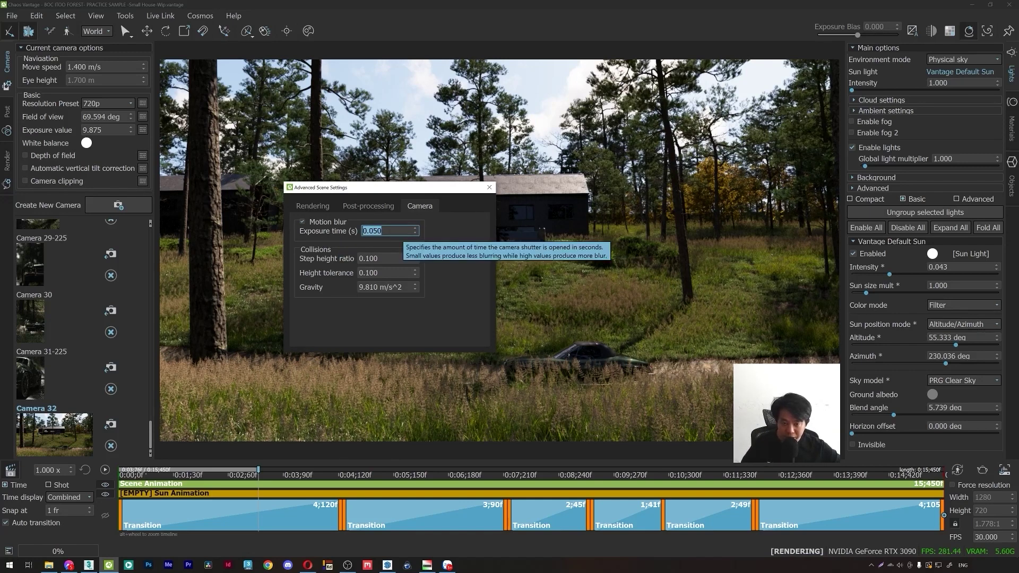
text(.00)
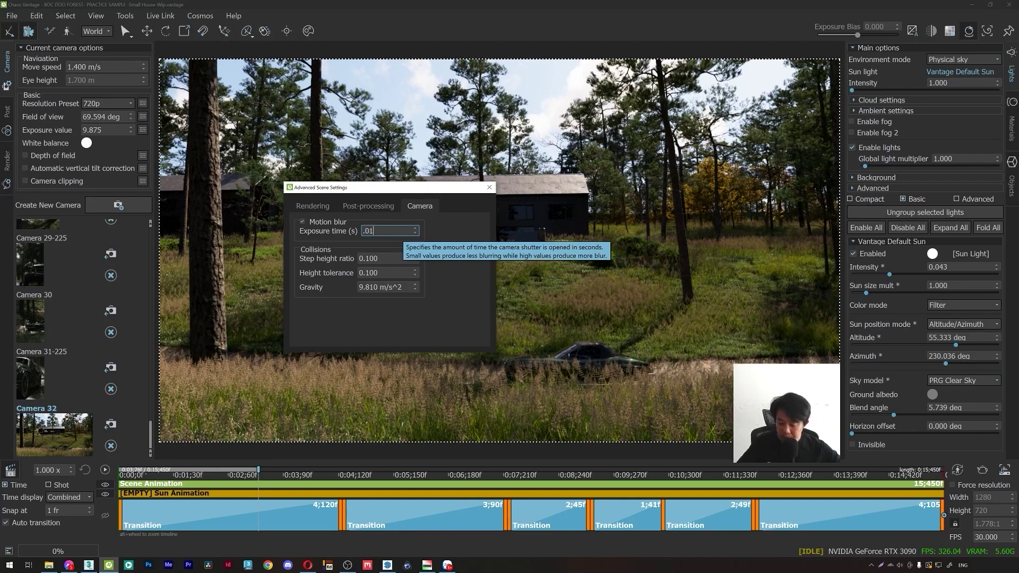
key(Return)
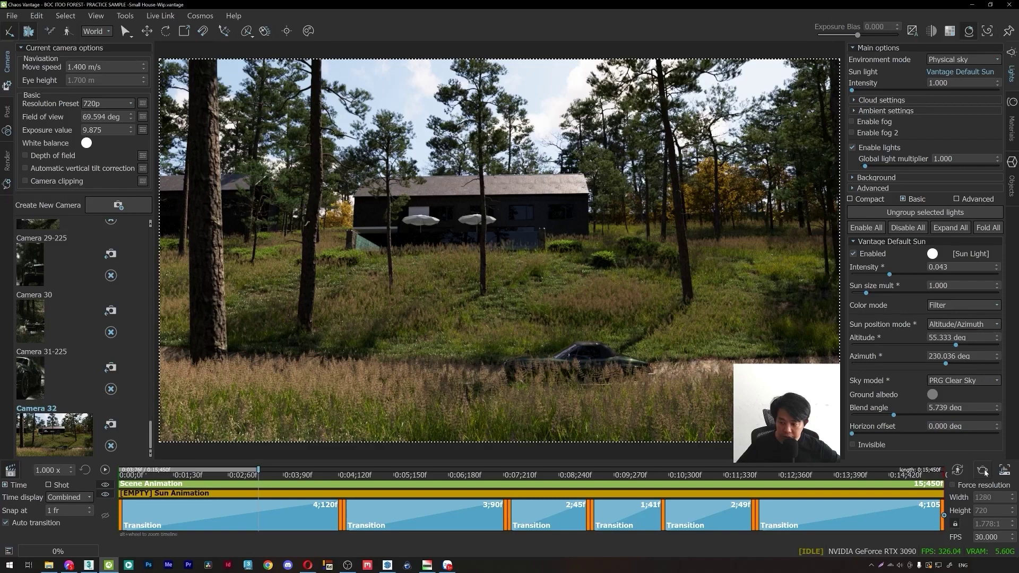
Set the final render to a single still image at the 1080p preset.
click(983, 471)
drag(449, 126, 275, 120)
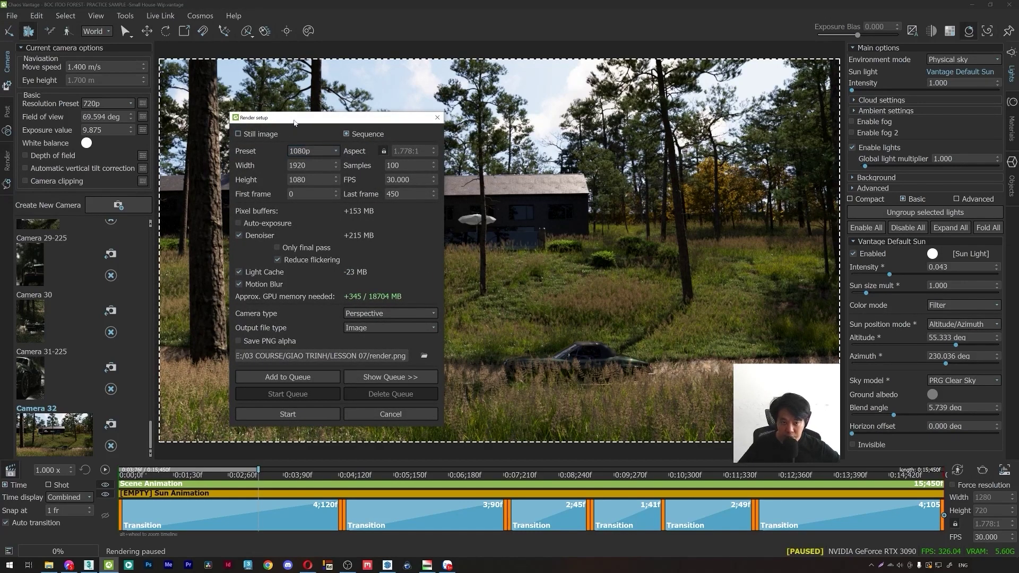
click(246, 135)
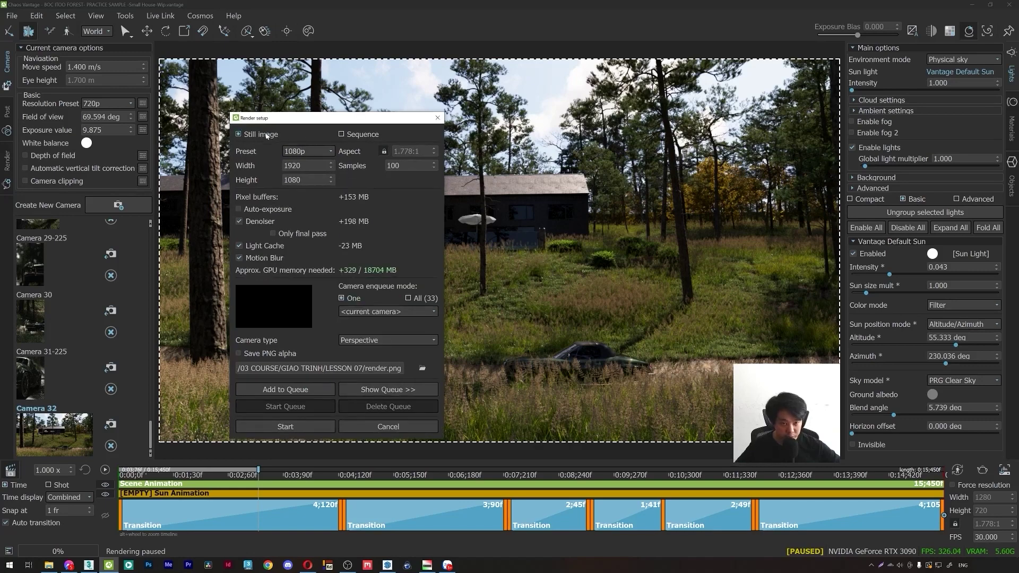
drag(305, 120, 289, 110)
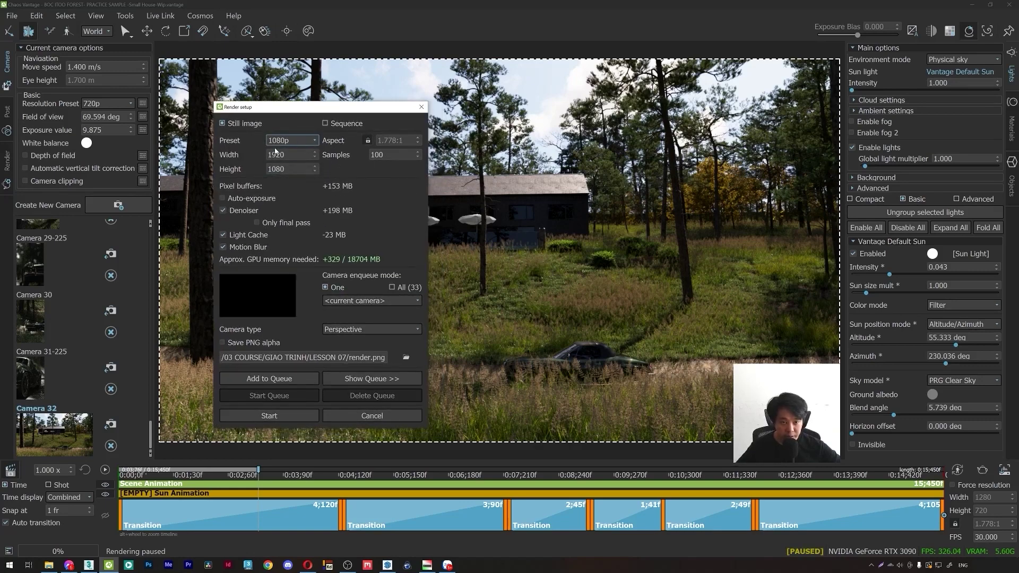
click(298, 143)
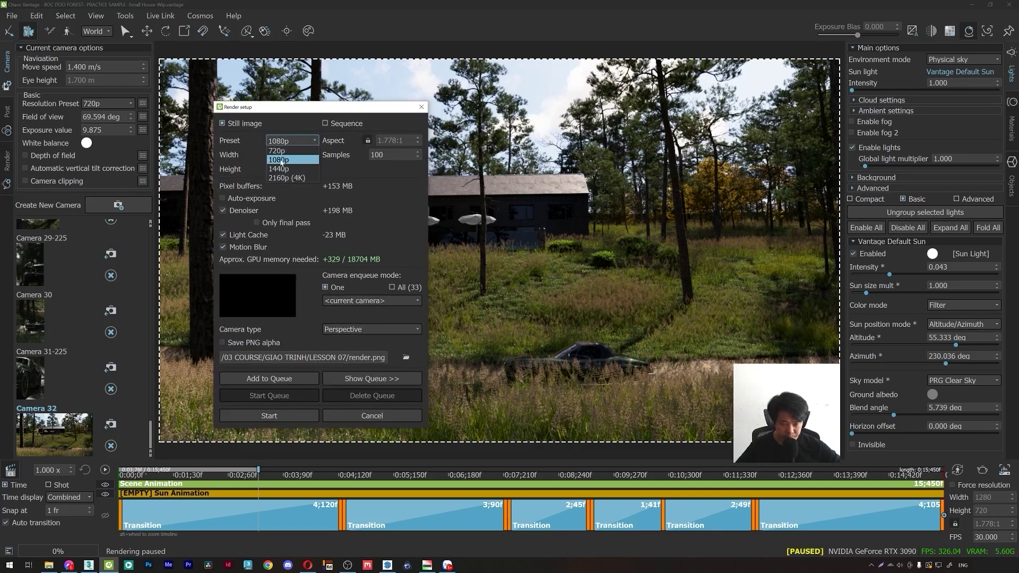
click(289, 161)
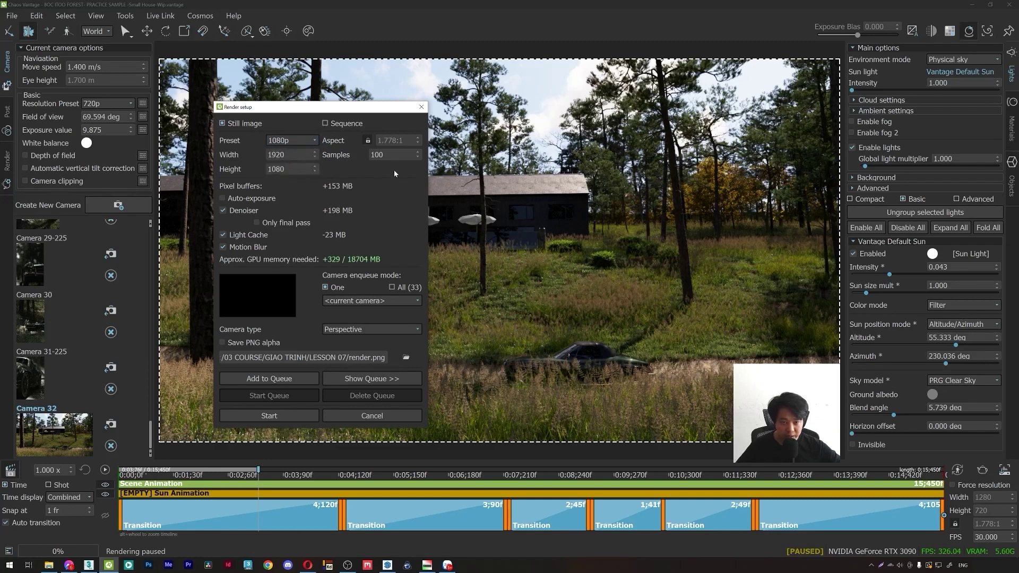
Keep 100 samples and motion blur on, then start rendering Test - Motion blur.jpg.
click(392, 155)
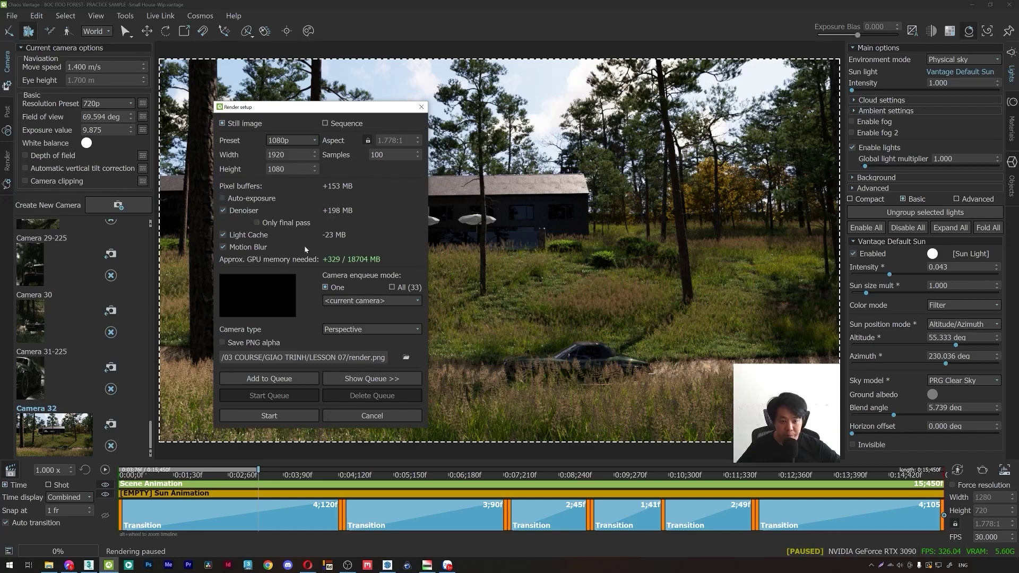
click(223, 247)
click(223, 248)
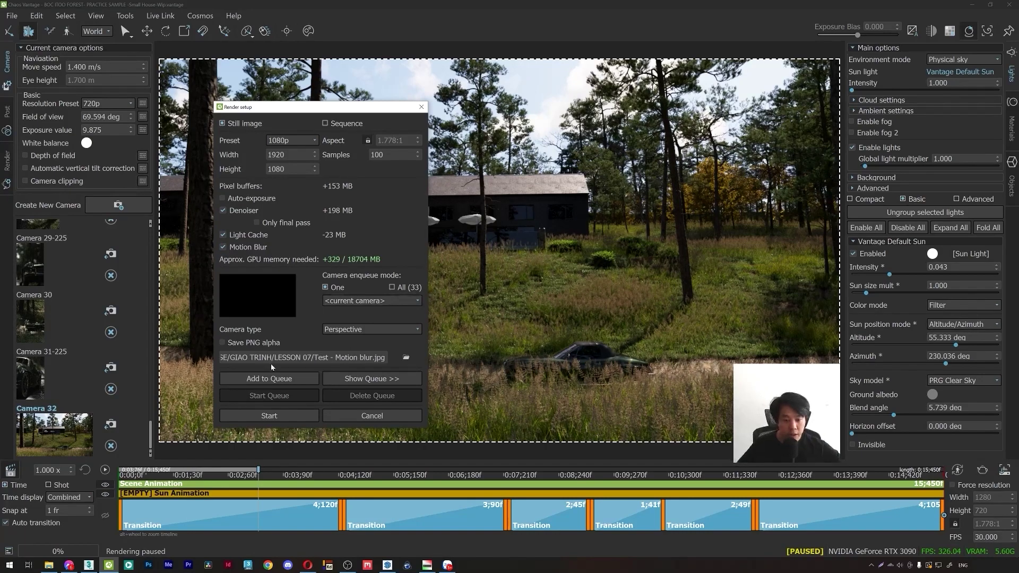
drag(279, 112, 262, 94)
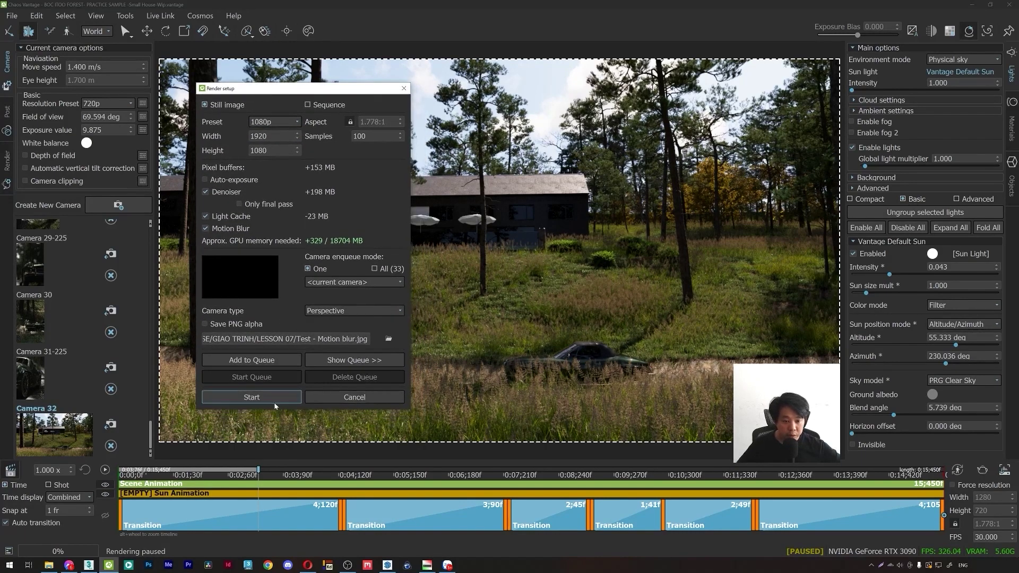
click(258, 402)
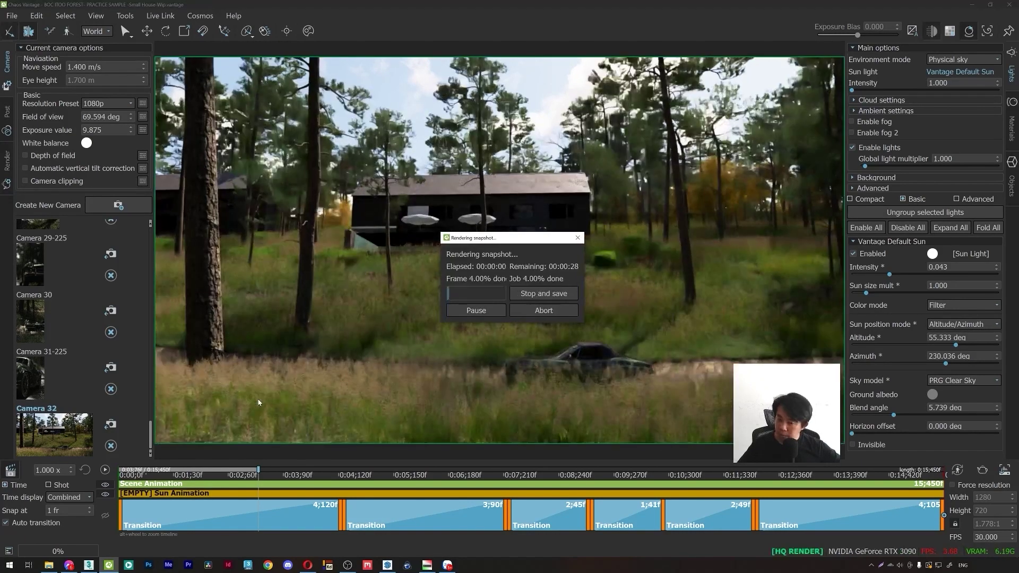
drag(508, 241, 327, 137)
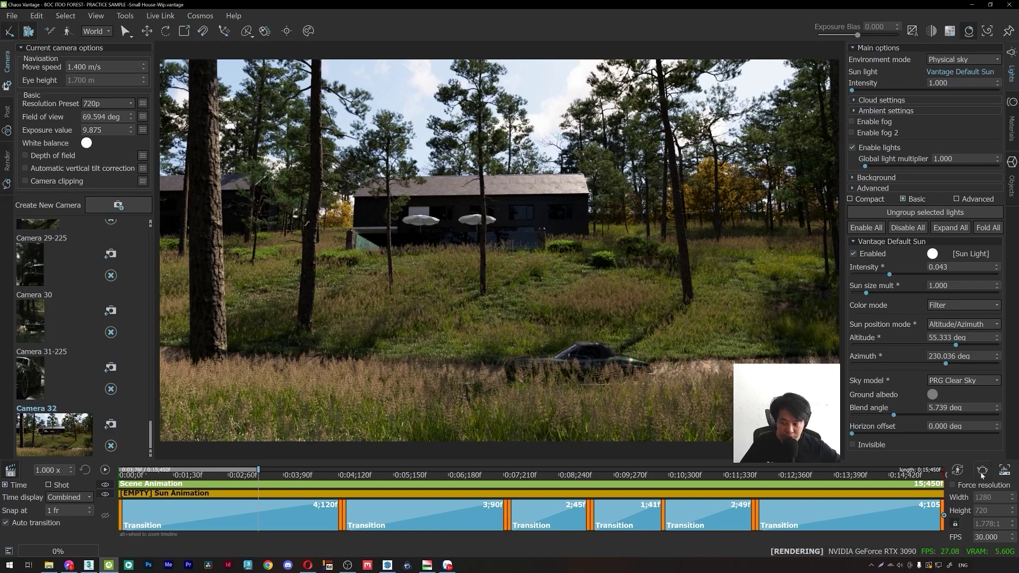
Set up a 1080p sequence render of frames 75 to 76 saving as Test - Motion blur_2.jpg.
key(ctrl+r)
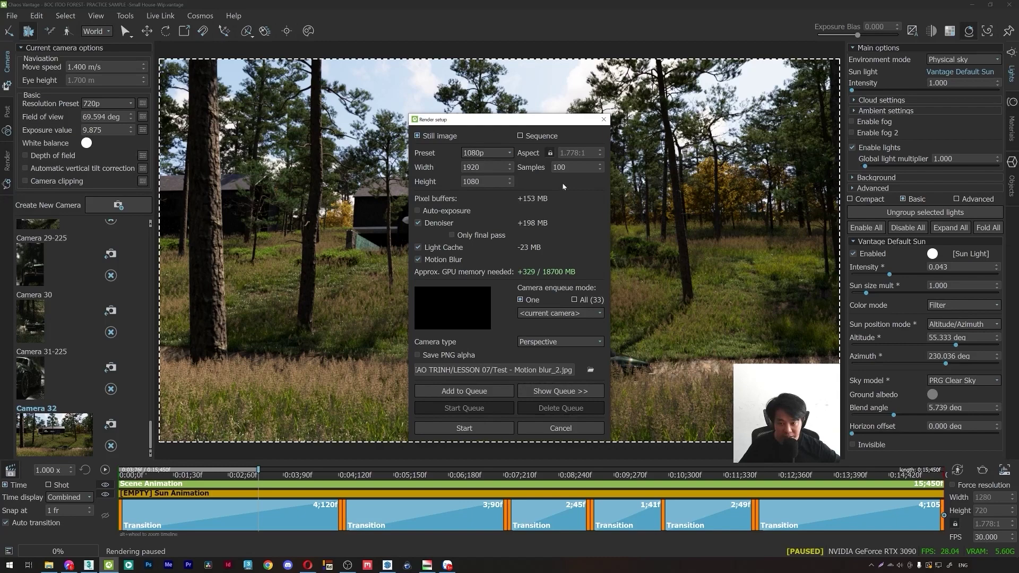
drag(480, 121, 333, 98)
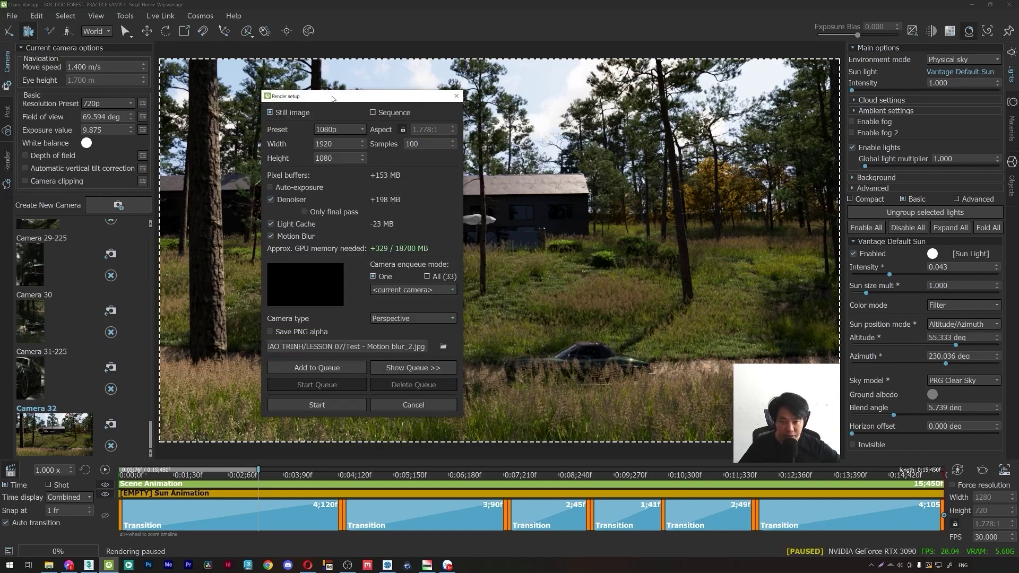
click(374, 113)
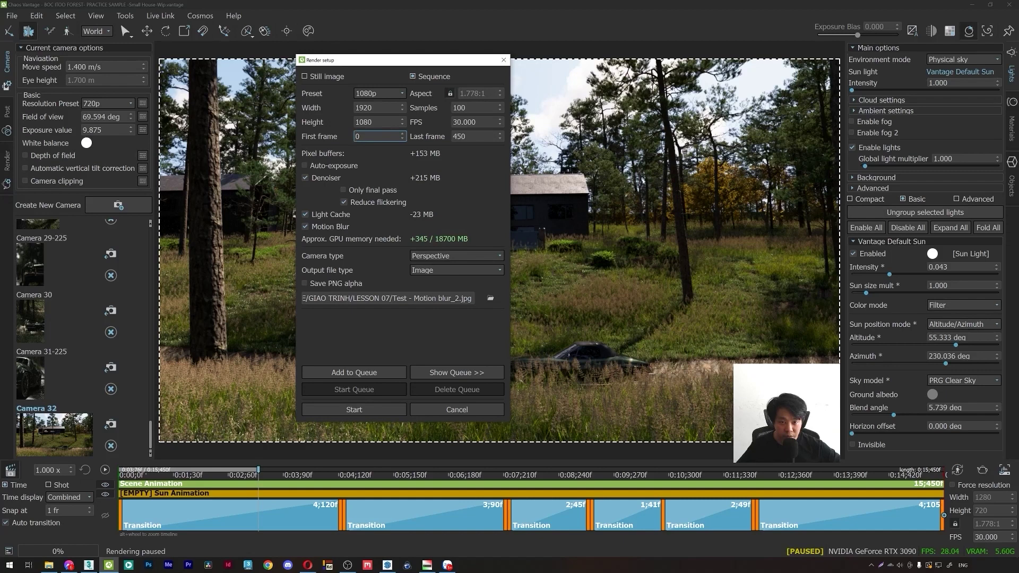
click(354, 137)
text(75)
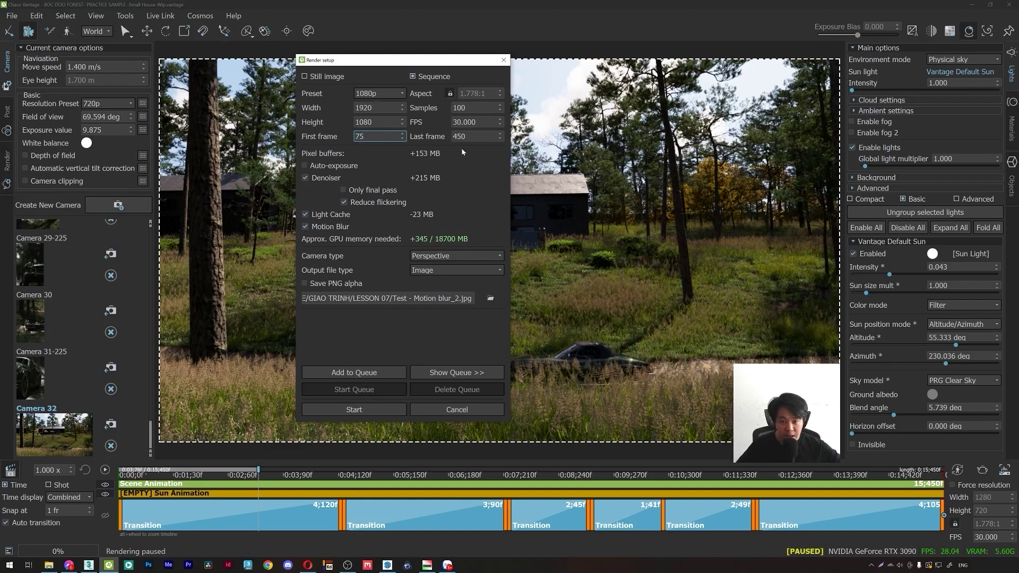
key(Tab)
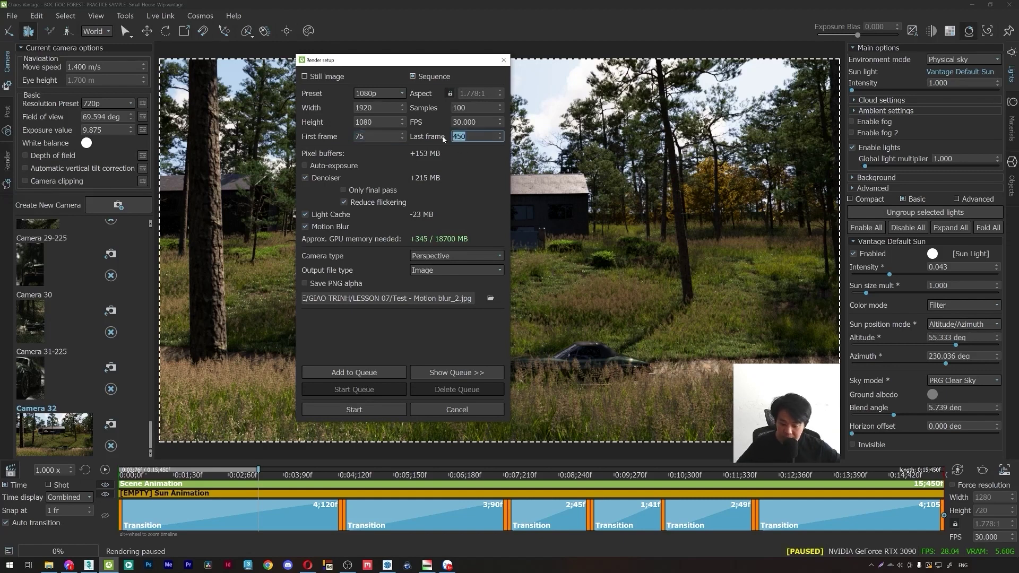
text(76)
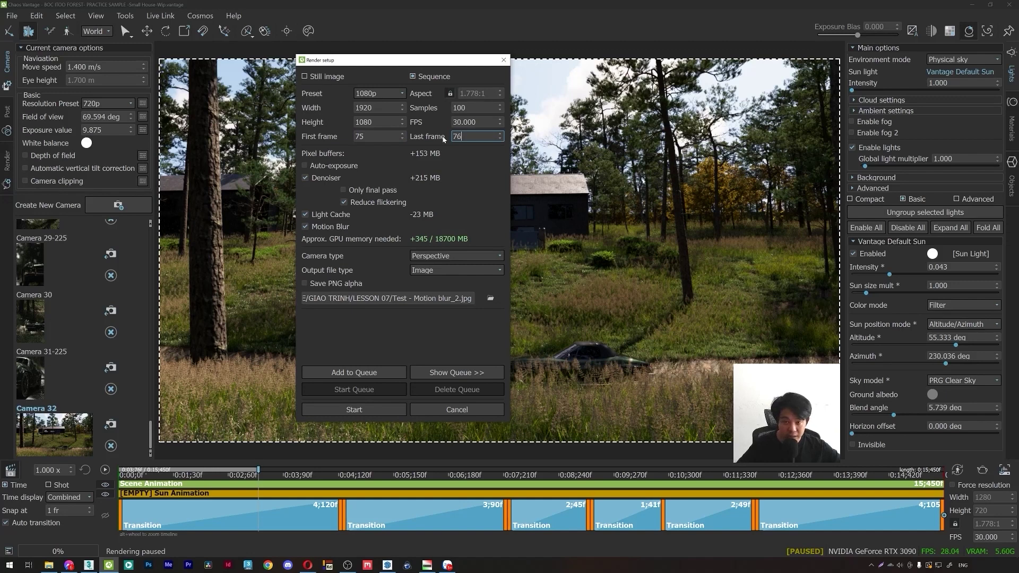
drag(395, 60, 371, 62)
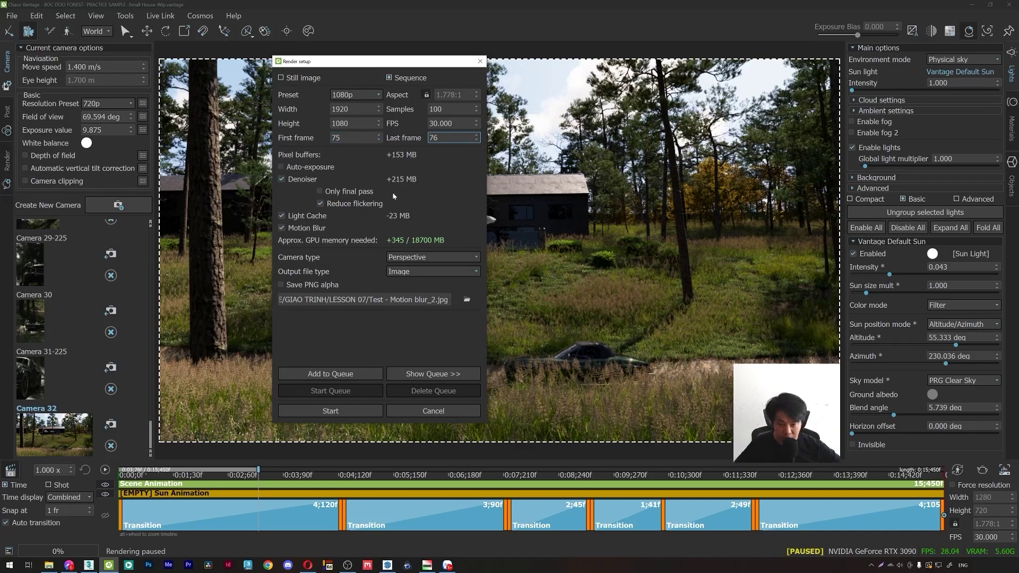
drag(366, 61, 345, 54)
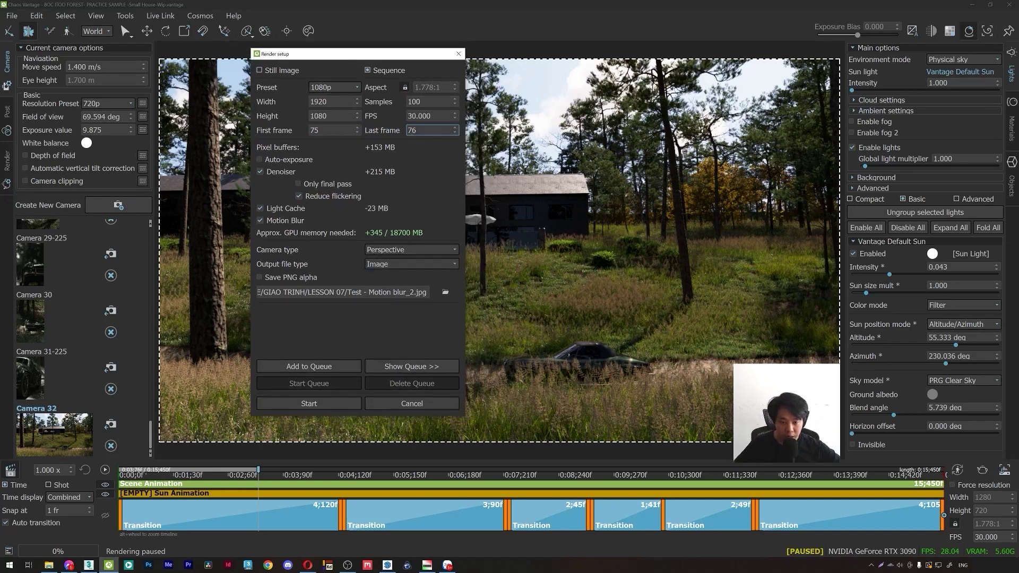
drag(409, 292, 414, 292)
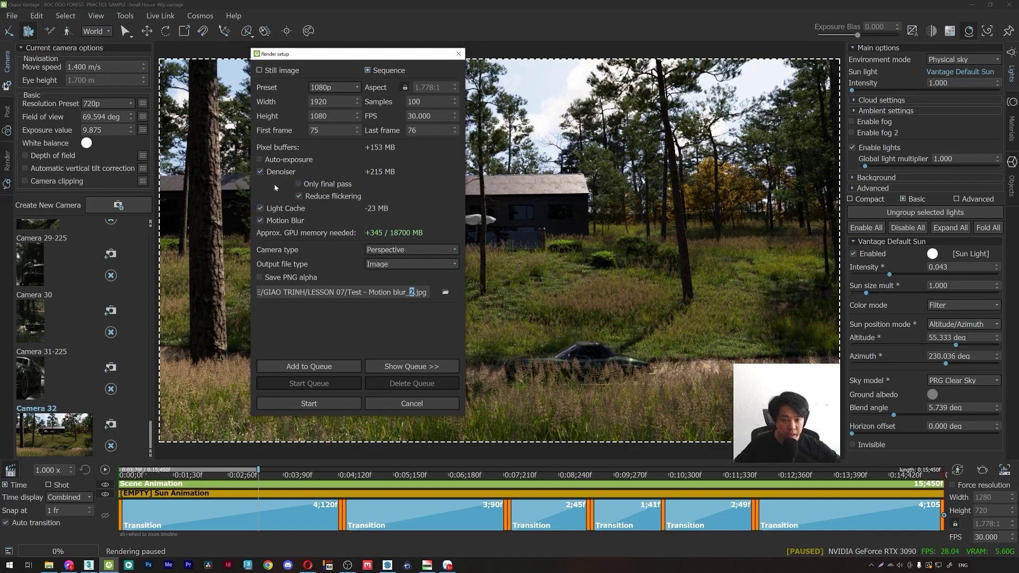
Render the two-frame sequence and open the first frame, Test - Motion blur_2_00075.jpg.
click(308, 403)
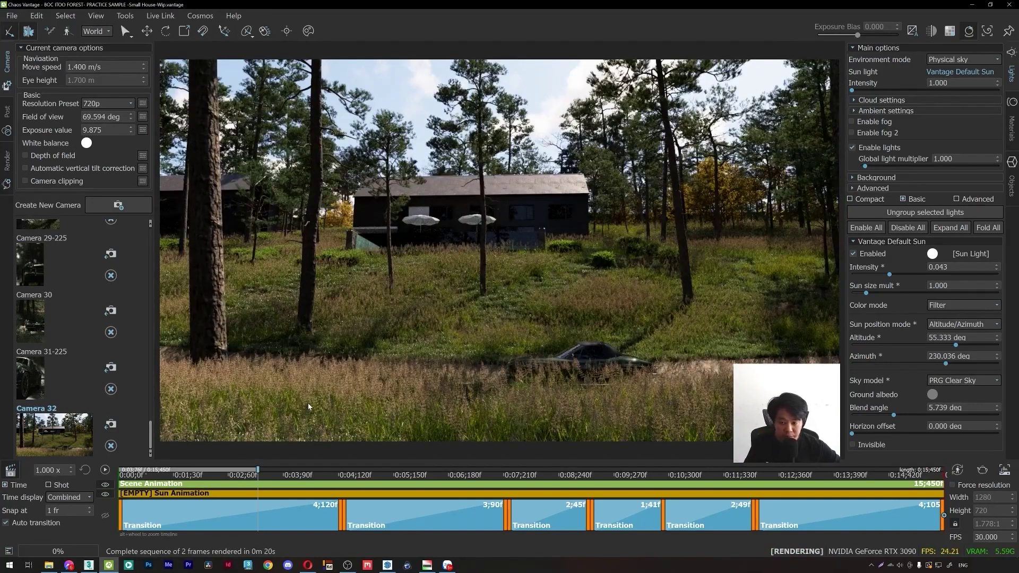
click(55, 566)
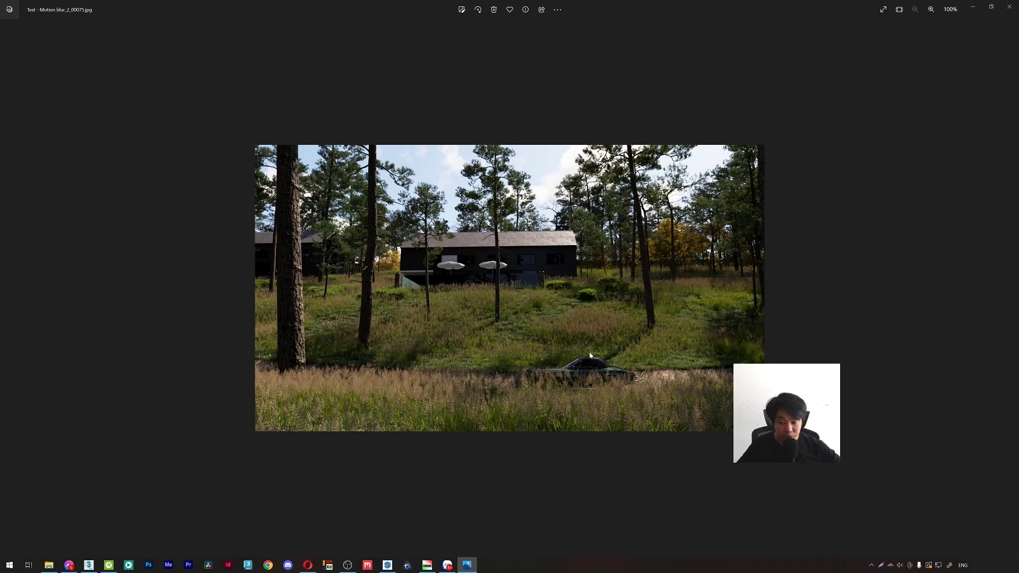
View frame Test - Motion blur_2_00076.jpg, zooming in on the blurred car and back out.
key(Right)
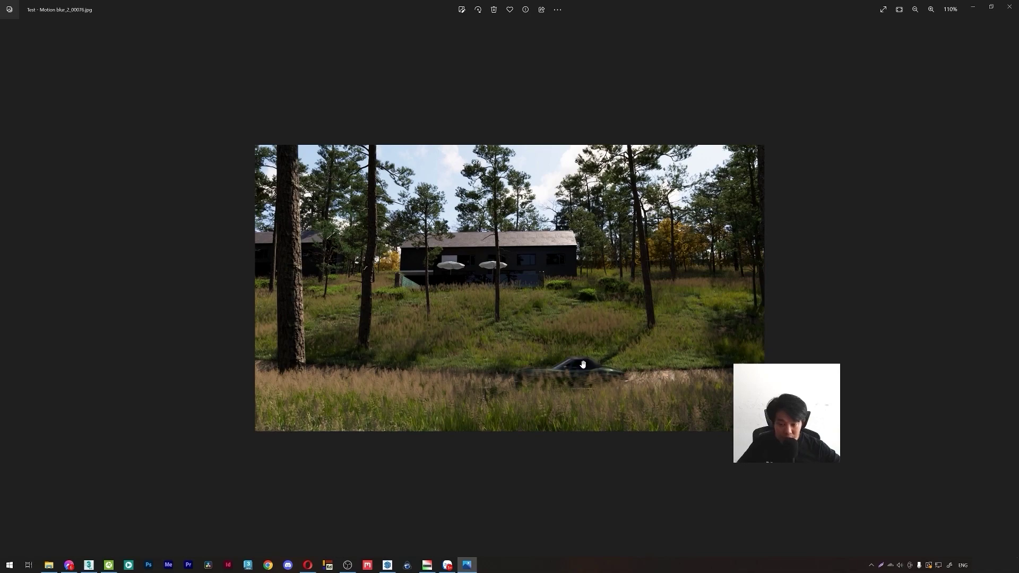
scroll(589, 351, up, 10)
scroll(351, 375, up, 3)
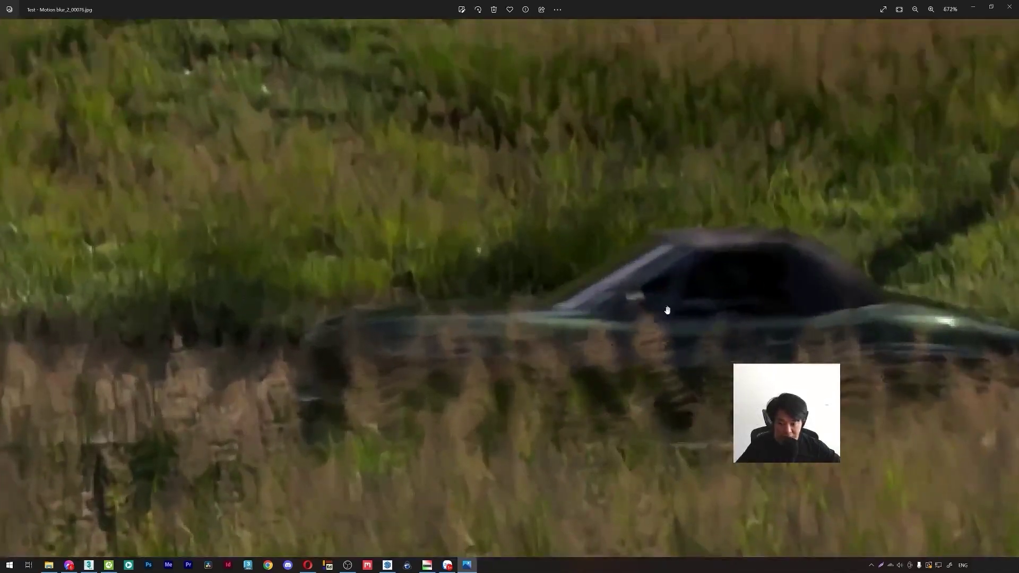
scroll(404, 330, down, 5)
scroll(404, 330, down, 5)
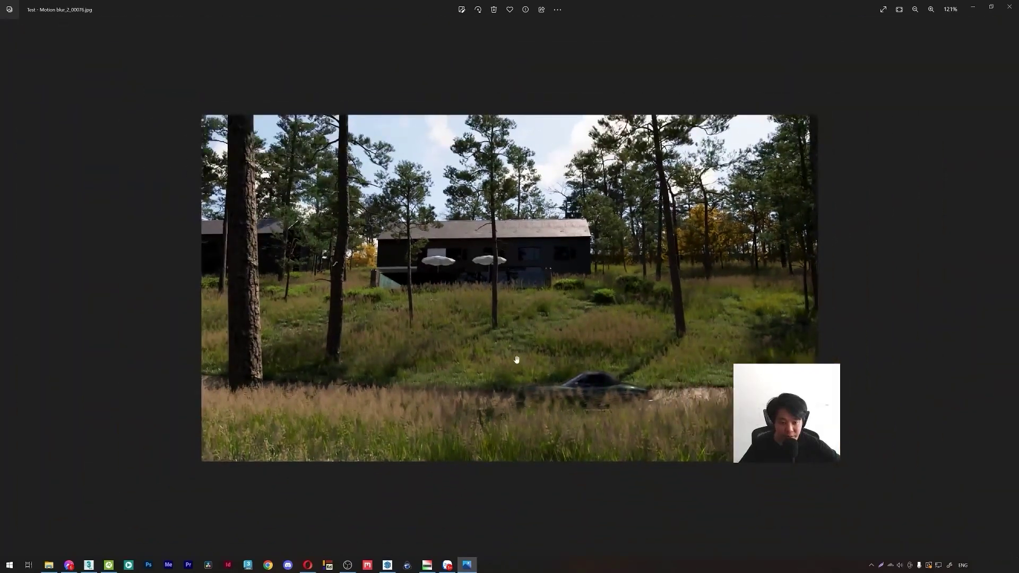
scroll(519, 398, down, 1)
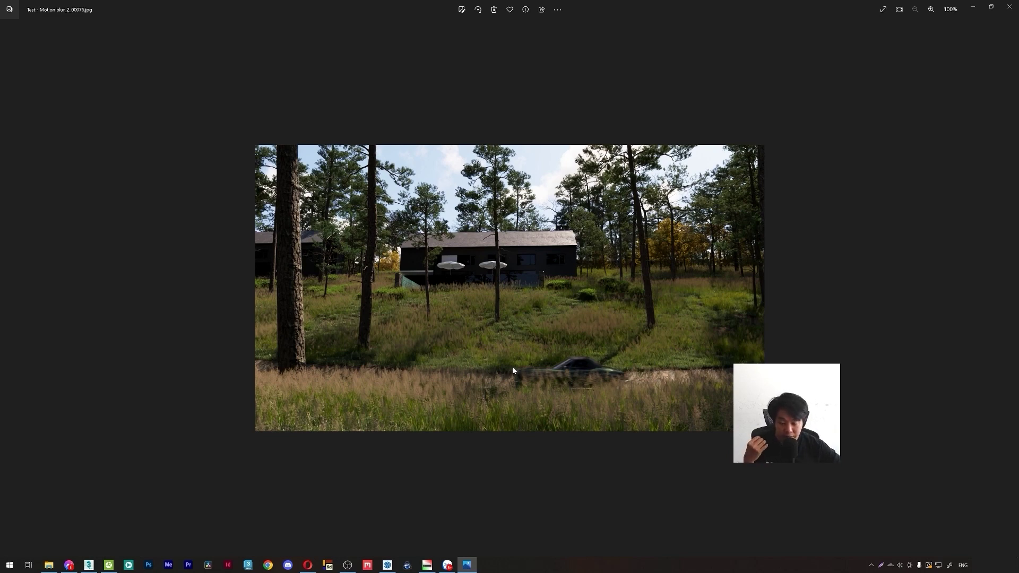
Raise the camera exposure time to 0.080 s and reopen render setup targeting Test - Motion blur_3.jpg.
click(109, 565)
click(12, 15)
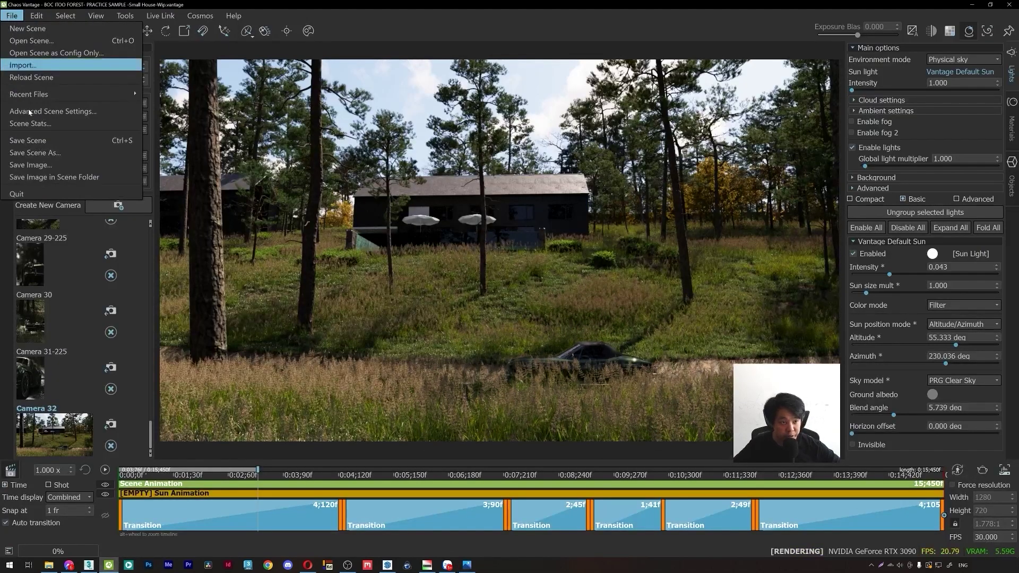
click(31, 109)
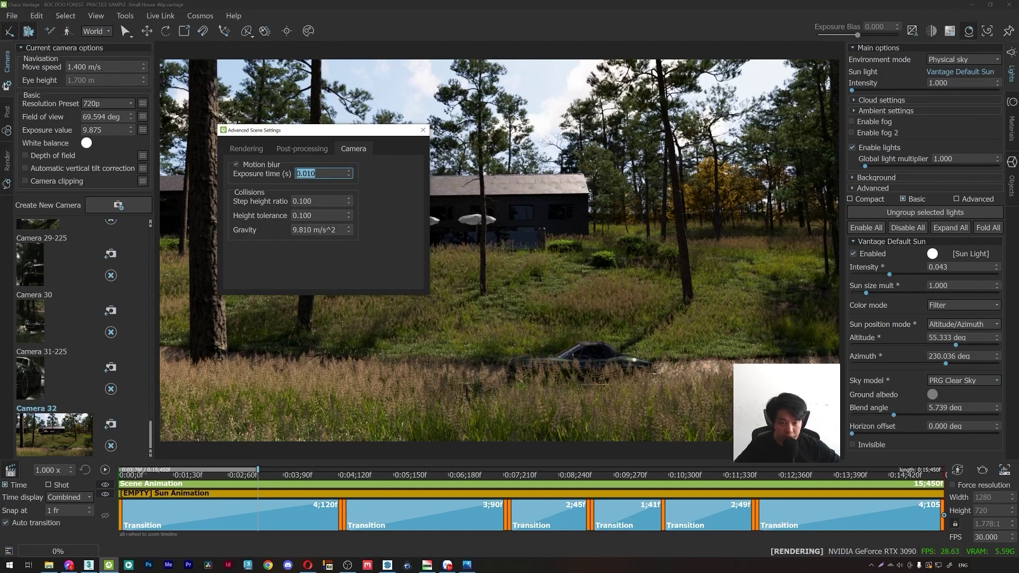
text(0.)
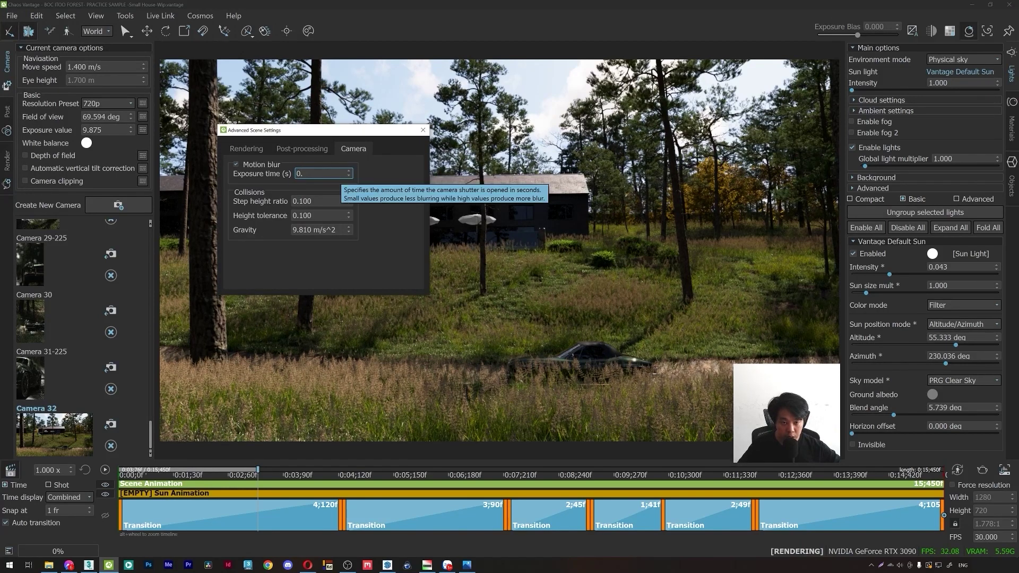
text(08)
key(Return)
drag(386, 130, 342, 69)
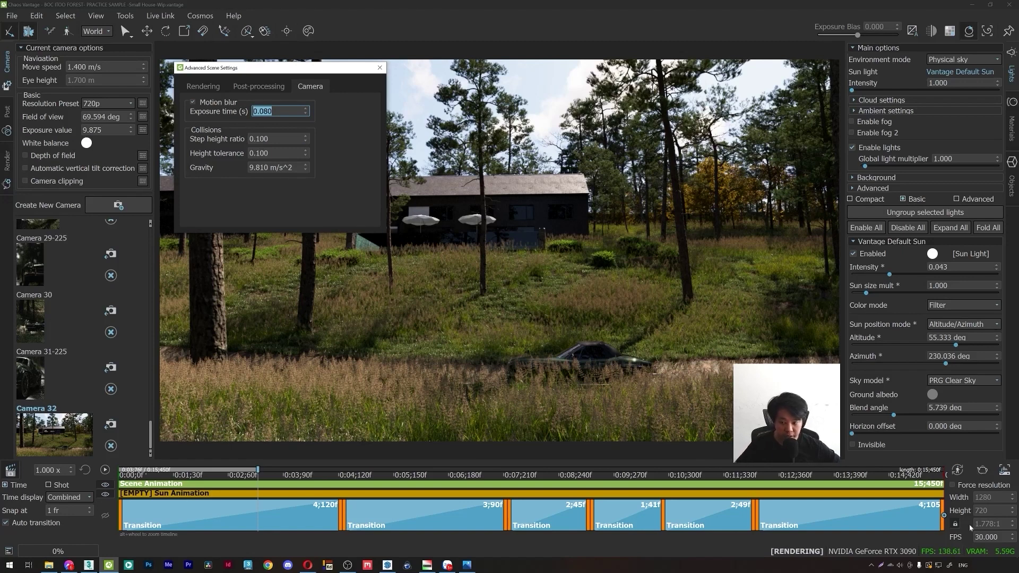
key(ctrl+r)
drag(466, 124, 427, 99)
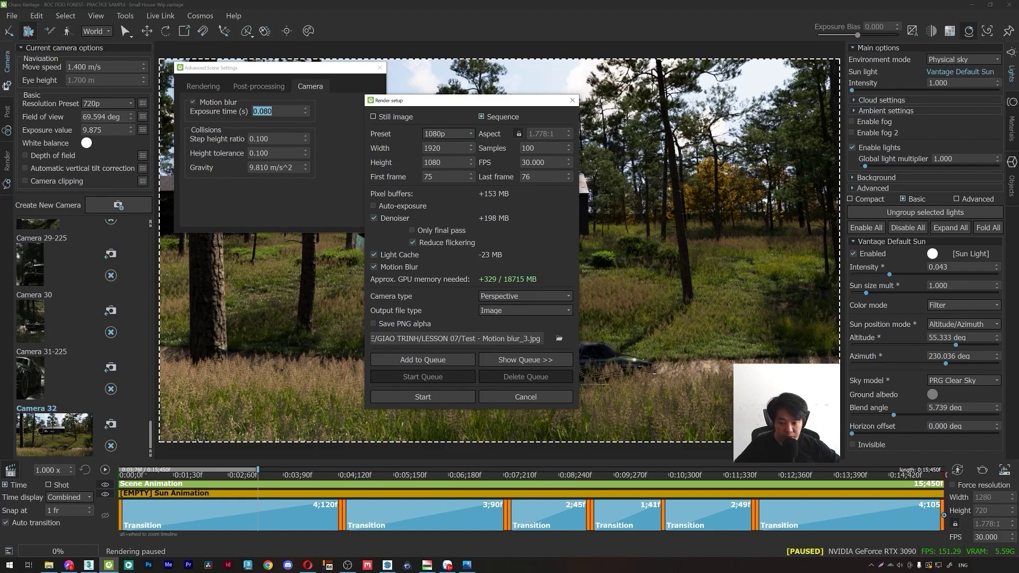
Start rendering frames 75 to 76 with the 0.080 s exposure.
click(444, 398)
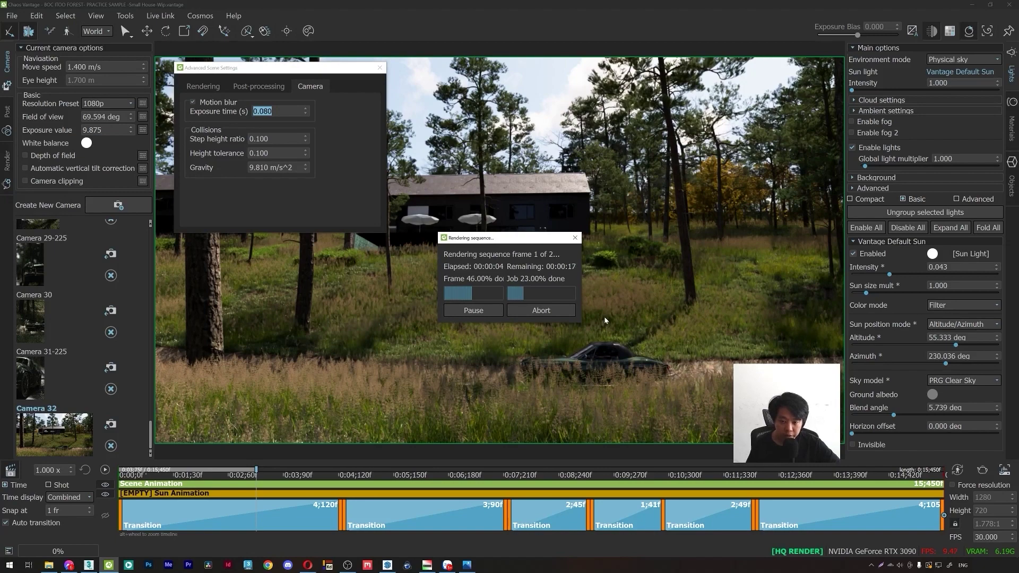